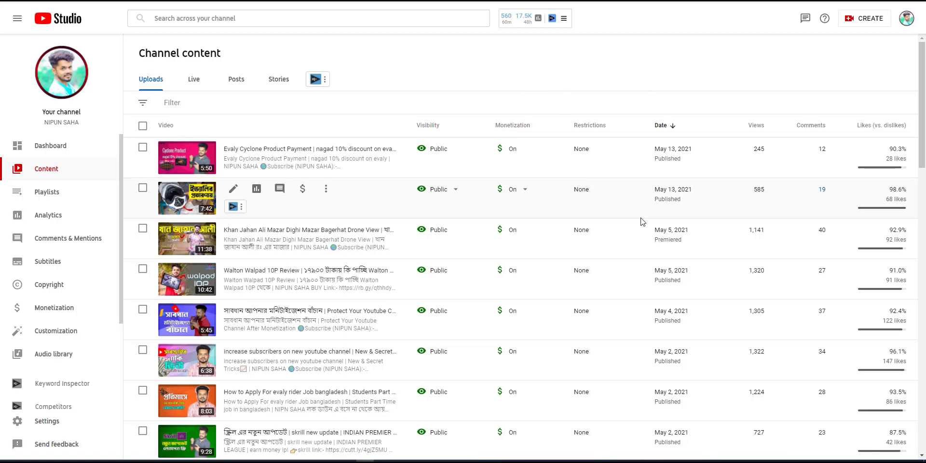
Open the details page of the "How to create telegram account 2021" video published Apr 19, 2021 and dismiss the download overlay
{"action": "scroll", "coordinate": [641, 222], "scroll_direction": "down", "scroll_amount": 5}
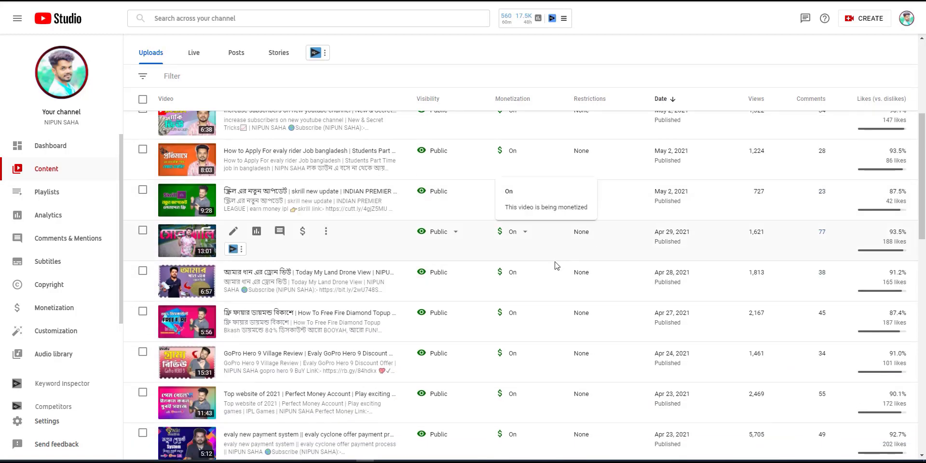
{"action": "scroll", "coordinate": [557, 265], "scroll_direction": "down", "scroll_amount": 6}
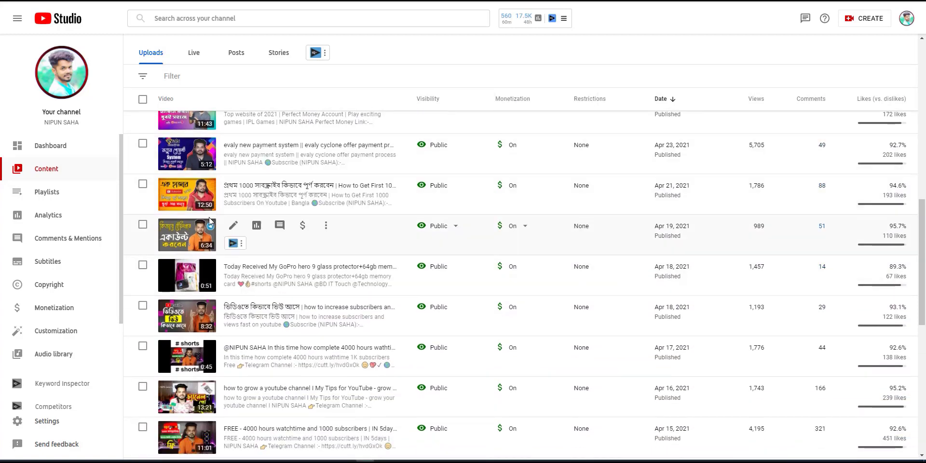
{"action": "left_click", "coordinate": [233, 225]}
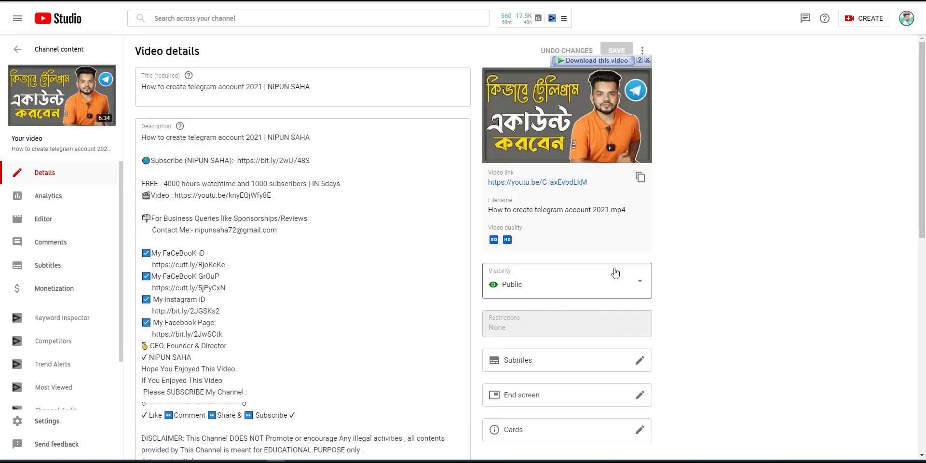
{"action": "left_click", "coordinate": [647, 60]}
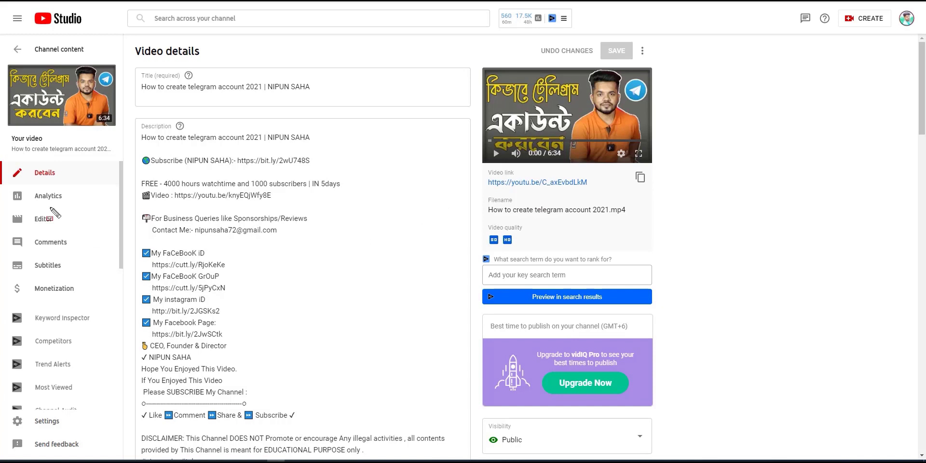
Open the telegram account video in the video editor and dismiss the download overlay
{"action": "mouse_move", "coordinate": [6, 209]}
{"action": "left_mouse_down"}
{"action": "mouse_move", "coordinate": [42, 232]}
{"action": "mouse_move", "coordinate": [74, 231]}
{"action": "left_mouse_up"}
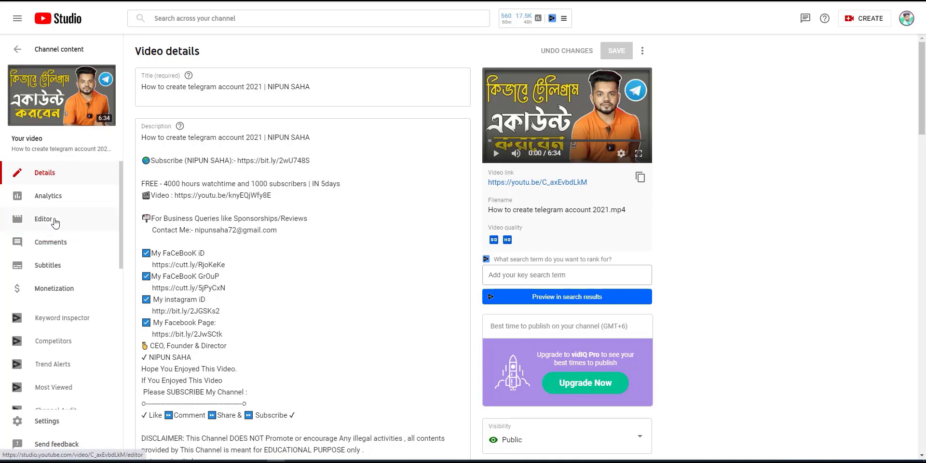
{"action": "left_click", "coordinate": [54, 222]}
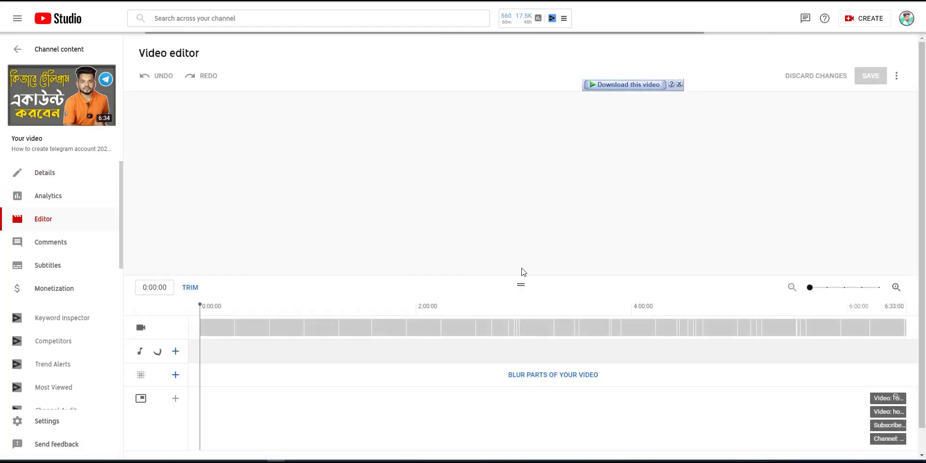
{"action": "left_click", "coordinate": [679, 84]}
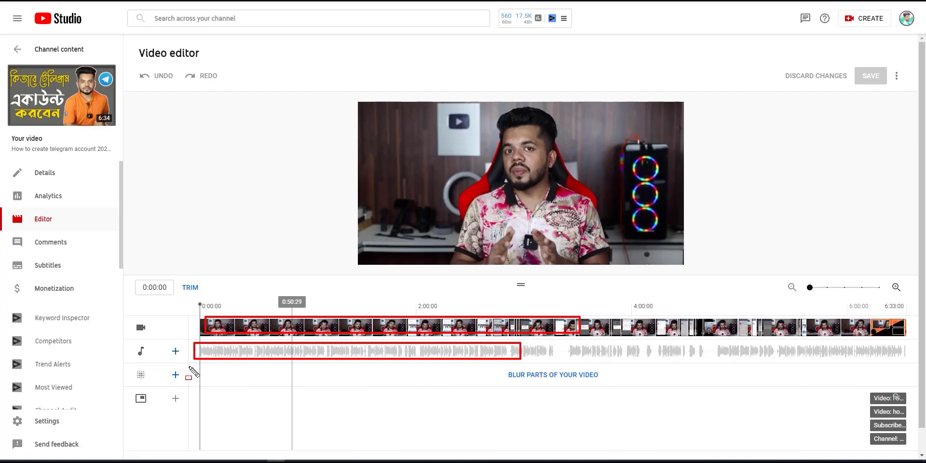
{"action": "left_click_drag", "start_coordinate": [191, 390], "coordinate": [386, 414]}
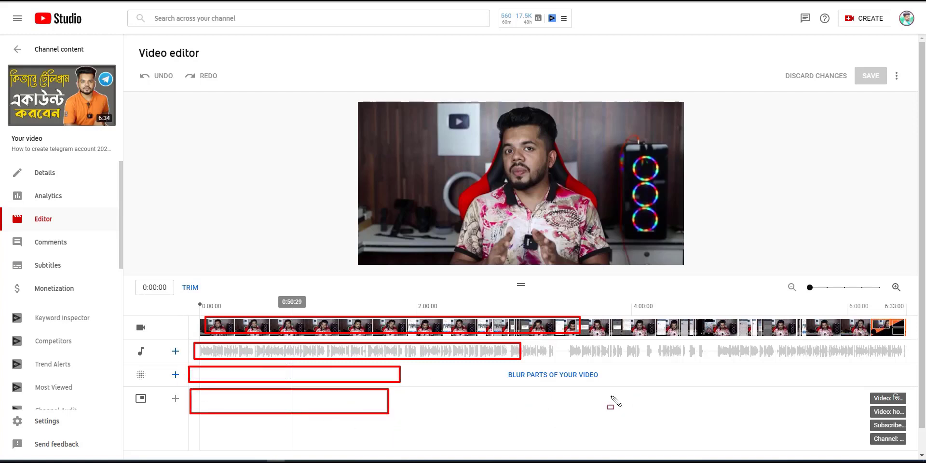
{"action": "key", "text": "Escape"}
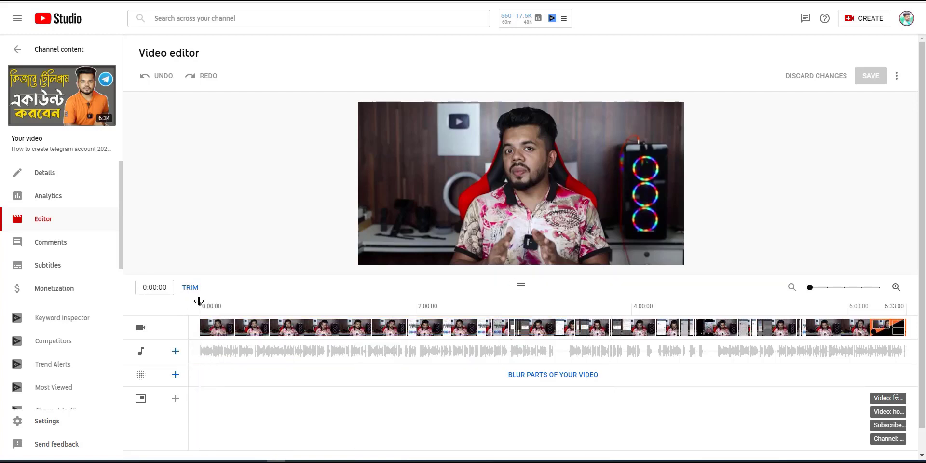
Examine the video's timeline by moving the playhead through it and trying out the panel height and zoom
{"action": "left_click_drag", "start_coordinate": [202, 306], "coordinate": [403, 307]}
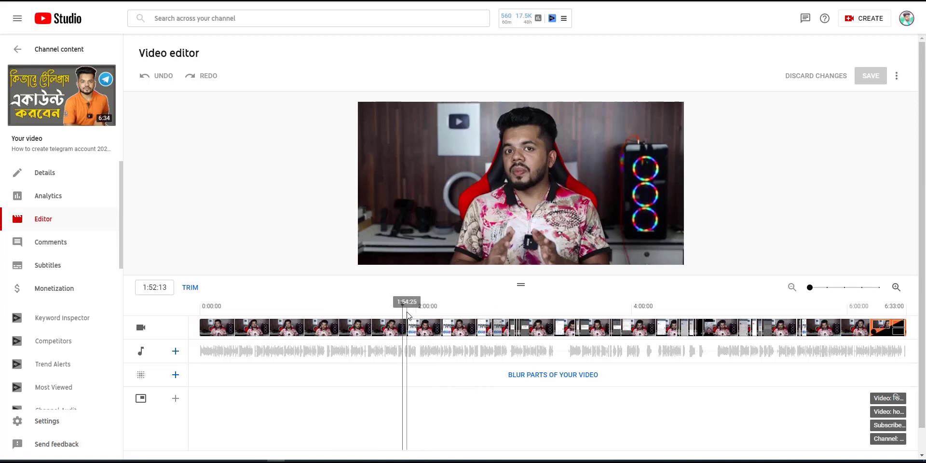
{"action": "left_click", "coordinate": [442, 304]}
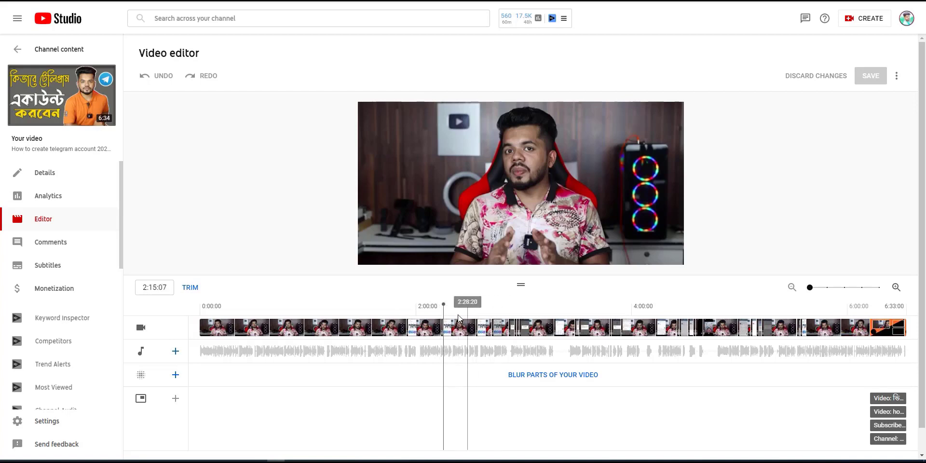
{"action": "left_click_drag", "start_coordinate": [444, 305], "coordinate": [672, 304]}
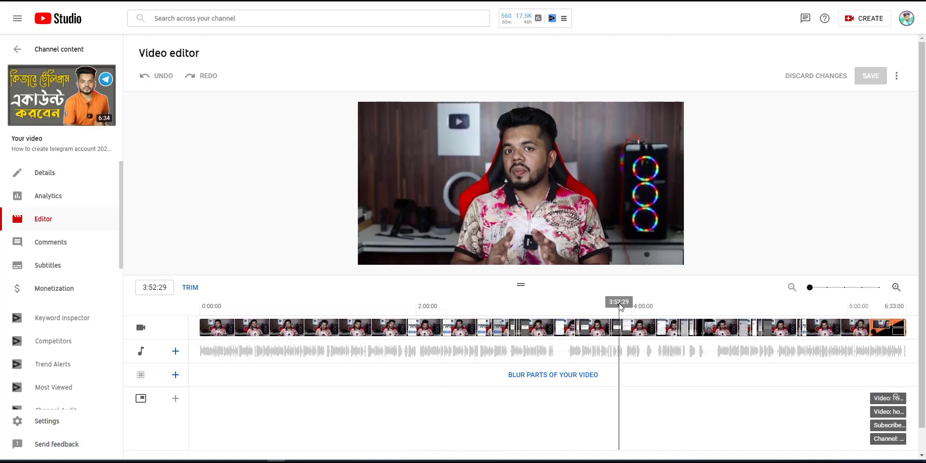
{"action": "left_click", "coordinate": [647, 306]}
{"action": "left_click_drag", "start_coordinate": [523, 285], "coordinate": [523, 253]}
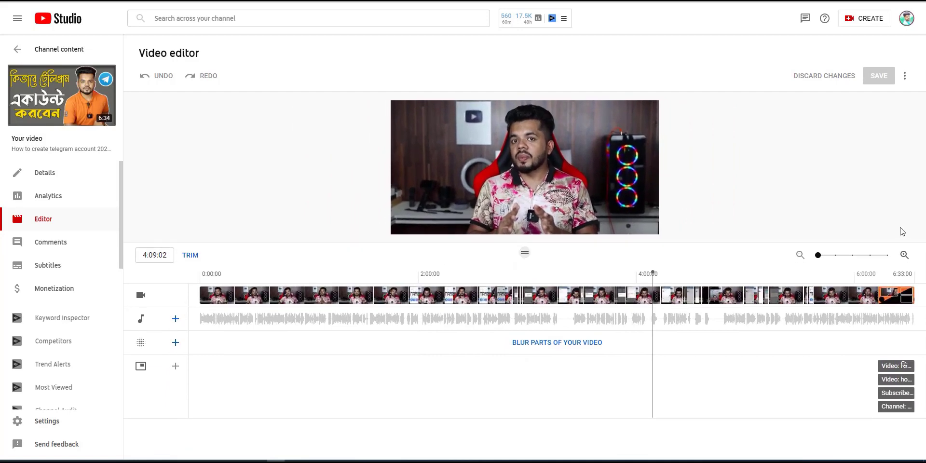
{"action": "left_click", "coordinate": [904, 256]}
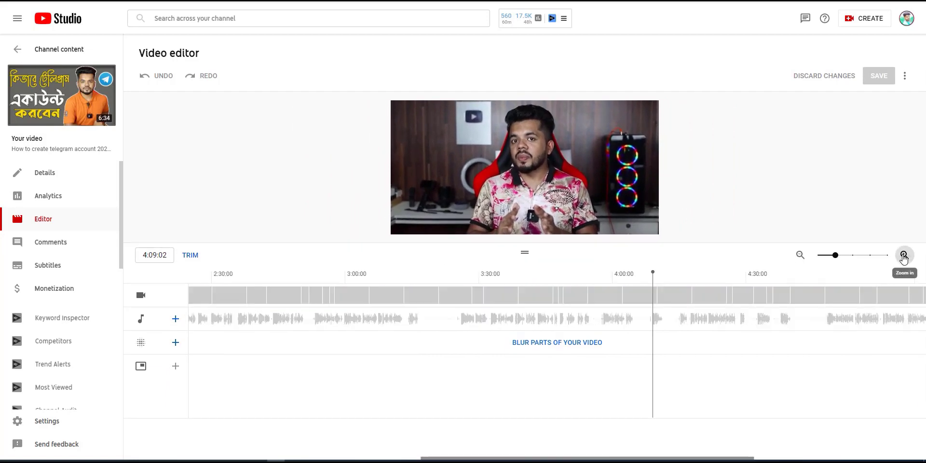
{"action": "left_click", "coordinate": [903, 256]}
{"action": "left_click", "coordinate": [801, 258]}
{"action": "left_click", "coordinate": [800, 258]}
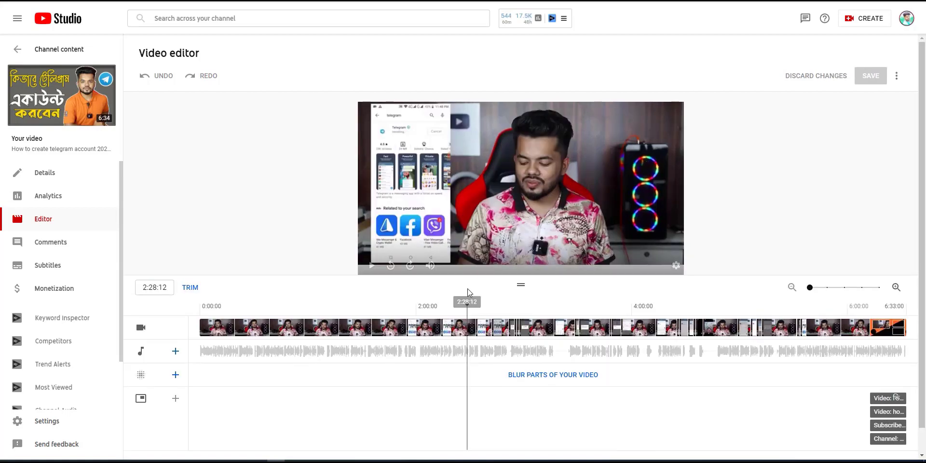
Move the playhead to 4:15:15 and add a custom blur to the video
{"action": "left_click", "coordinate": [486, 309]}
{"action": "left_click", "coordinate": [563, 309]}
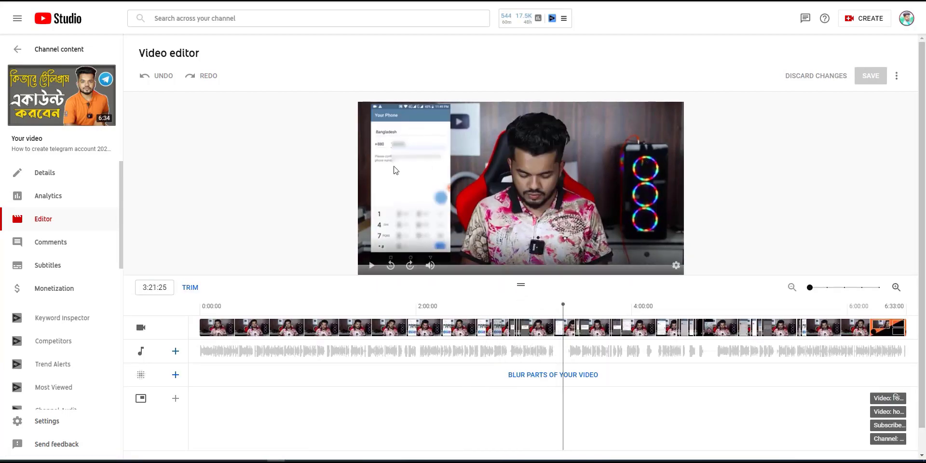
{"action": "left_click", "coordinate": [627, 307]}
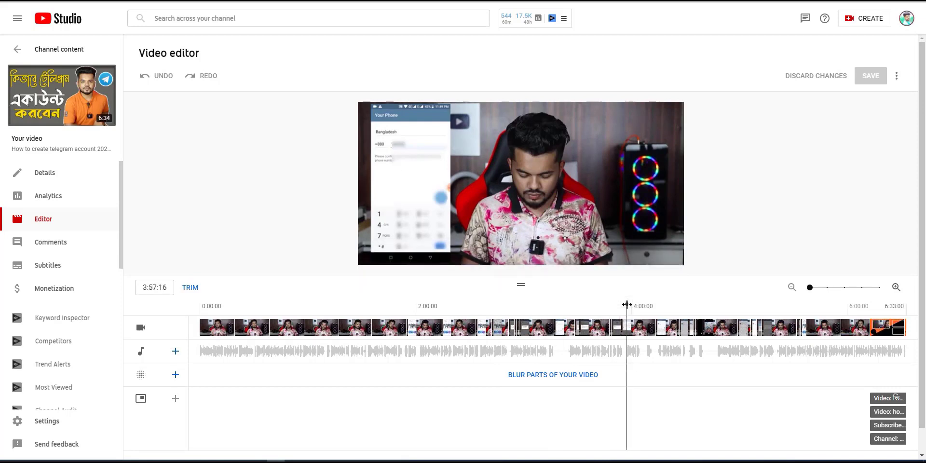
{"action": "left_click", "coordinate": [661, 307]}
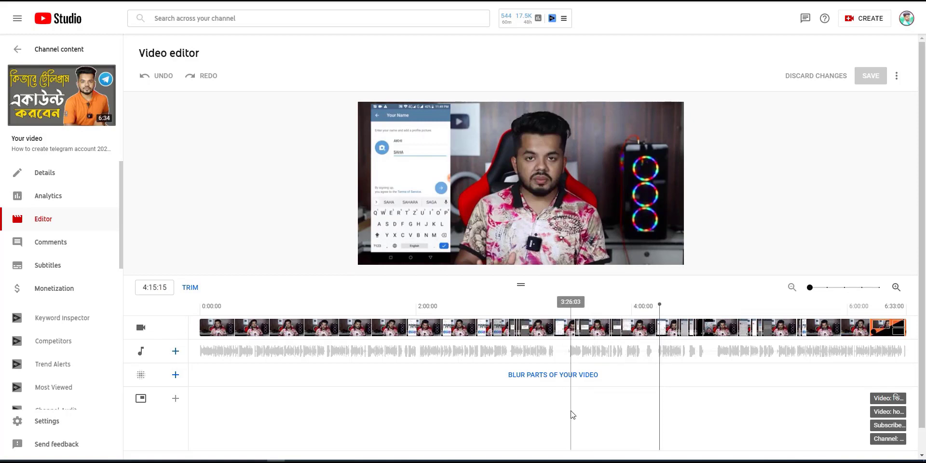
{"action": "left_click_drag", "start_coordinate": [505, 369], "coordinate": [606, 388]}
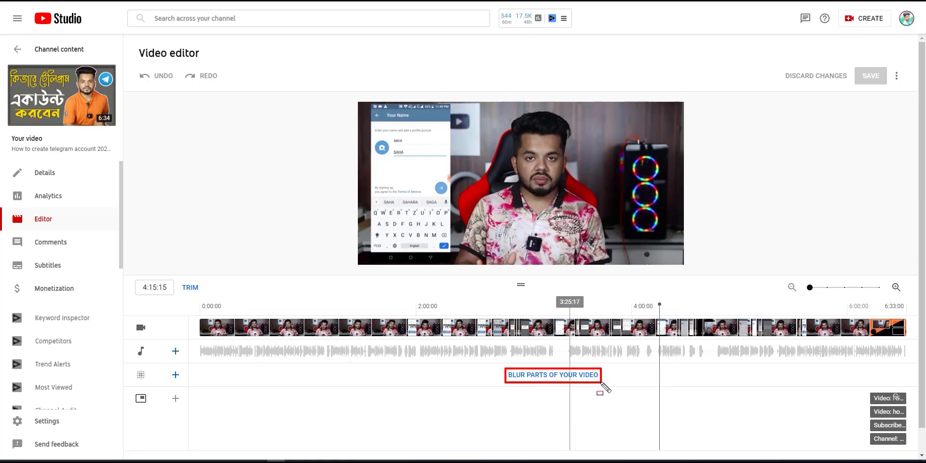
{"action": "key", "text": "Escape"}
{"action": "left_click", "coordinate": [567, 379]}
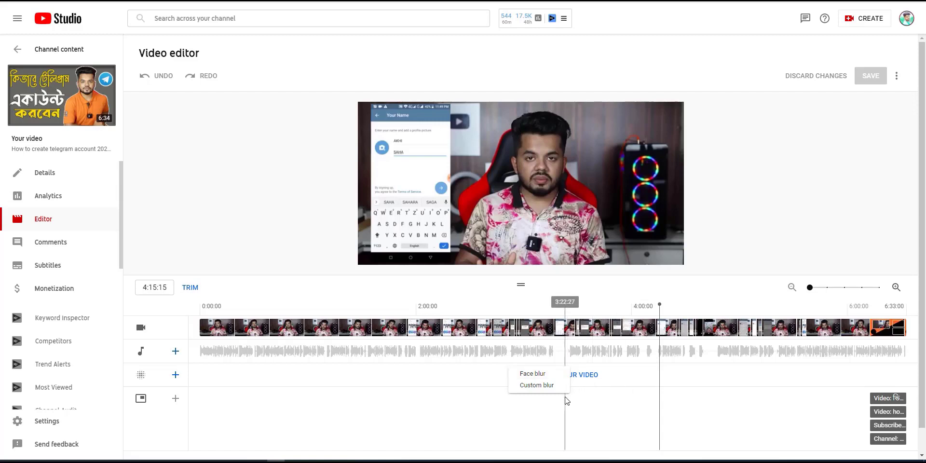
{"action": "left_click", "coordinate": [539, 386]}
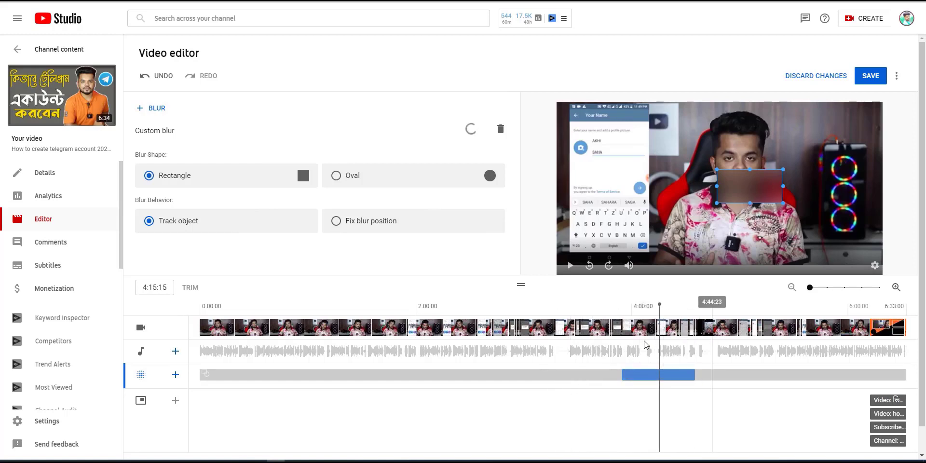
Set the rectangular blur to Fix blur position and fit it over the name fields on the phone screen in the frame
{"action": "left_click", "coordinate": [158, 226]}
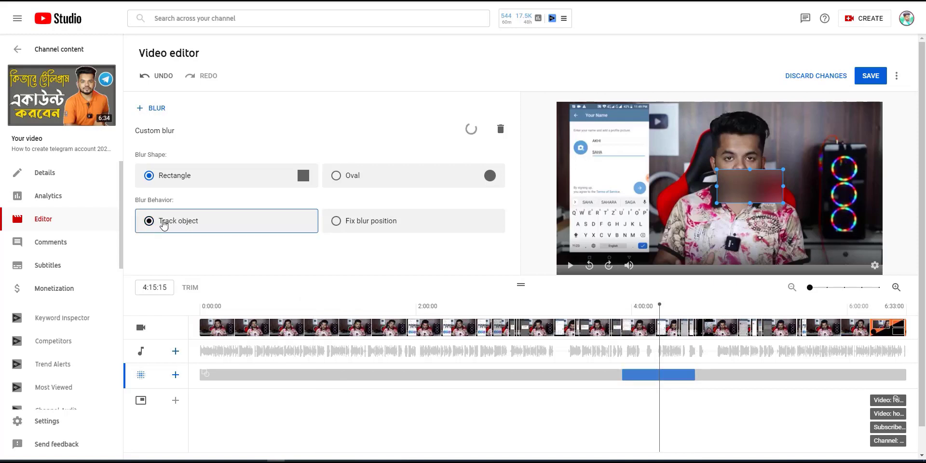
{"action": "left_click_drag", "start_coordinate": [137, 210], "coordinate": [240, 234]}
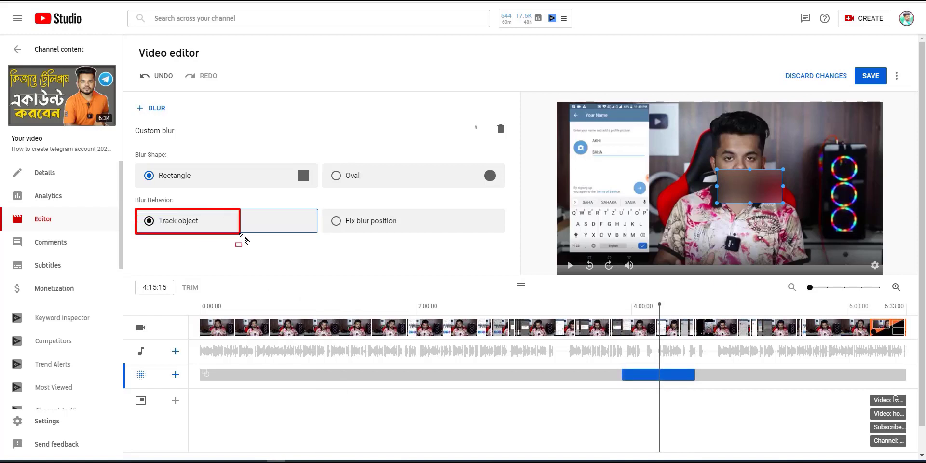
{"action": "key", "text": "Escape"}
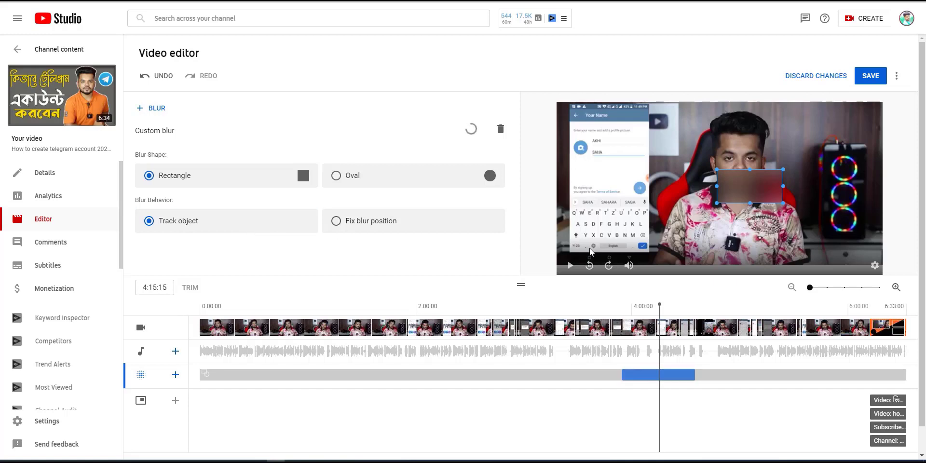
{"action": "left_click_drag", "start_coordinate": [745, 192], "coordinate": [699, 185]}
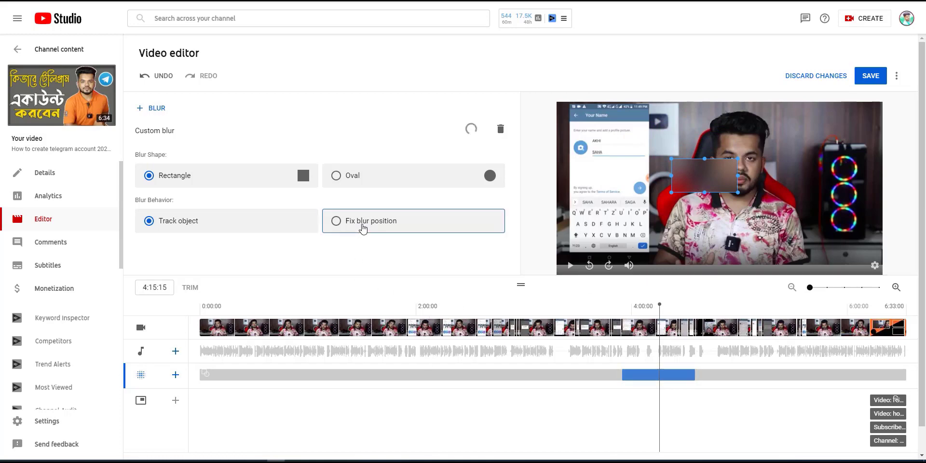
{"action": "left_click_drag", "start_coordinate": [326, 208], "coordinate": [427, 242]}
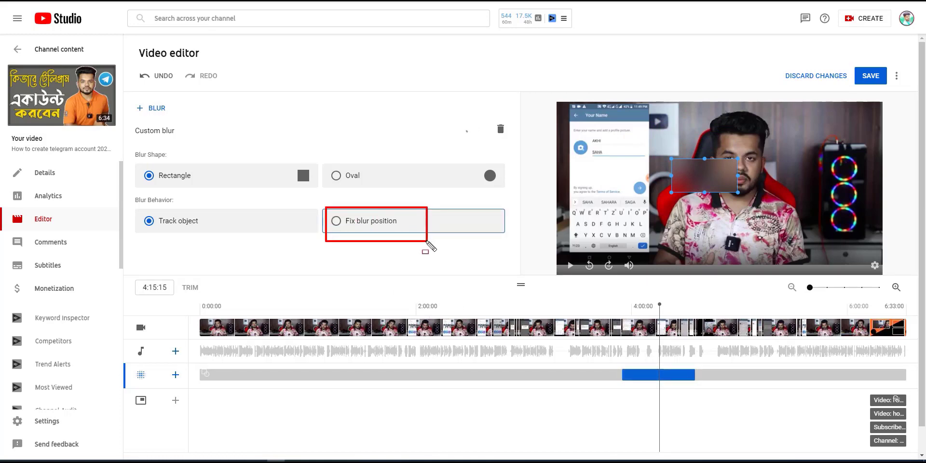
{"action": "left_click", "coordinate": [377, 230]}
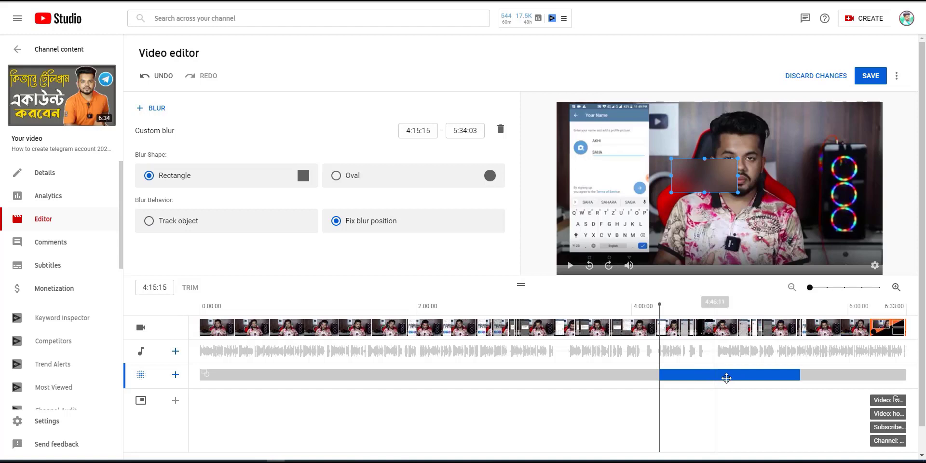
{"action": "left_click_drag", "start_coordinate": [708, 179], "coordinate": [610, 153]}
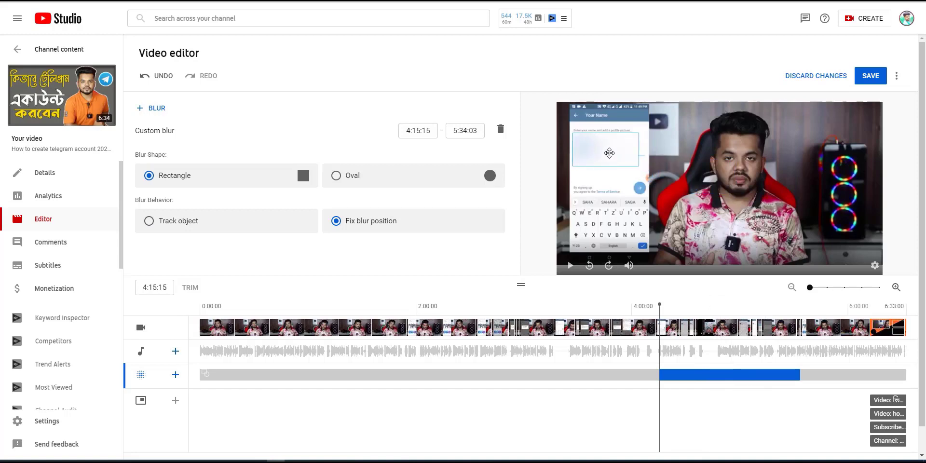
{"action": "mouse_move", "coordinate": [639, 170]}
{"action": "left_mouse_down"}
{"action": "mouse_move", "coordinate": [648, 168]}
{"action": "mouse_move", "coordinate": [633, 164]}
{"action": "mouse_move", "coordinate": [648, 157]}
{"action": "left_mouse_up"}
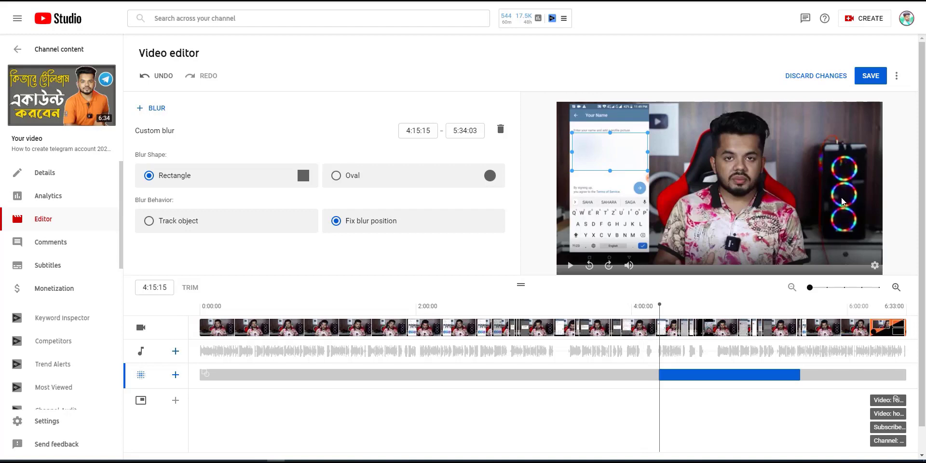
Add a second custom blur with Fix blur position and fit its rectangle over the computer tower with the glowing fans
{"action": "left_click", "coordinate": [151, 109]}
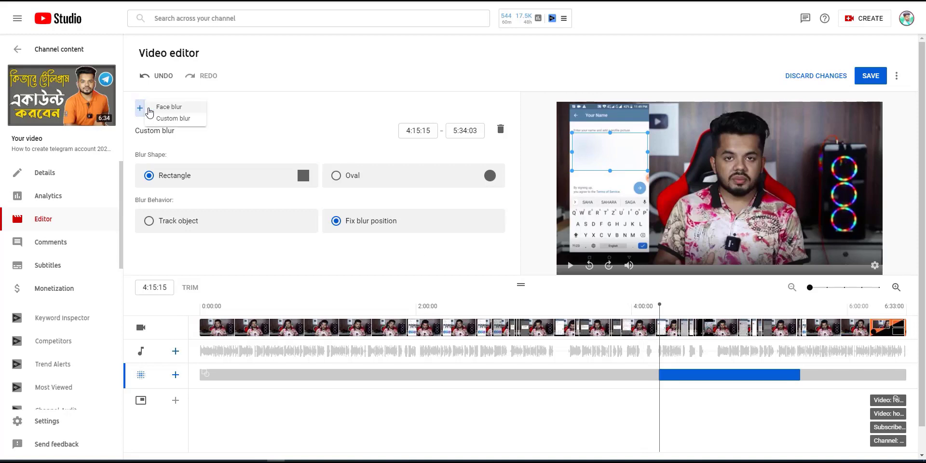
{"action": "left_click", "coordinate": [172, 120]}
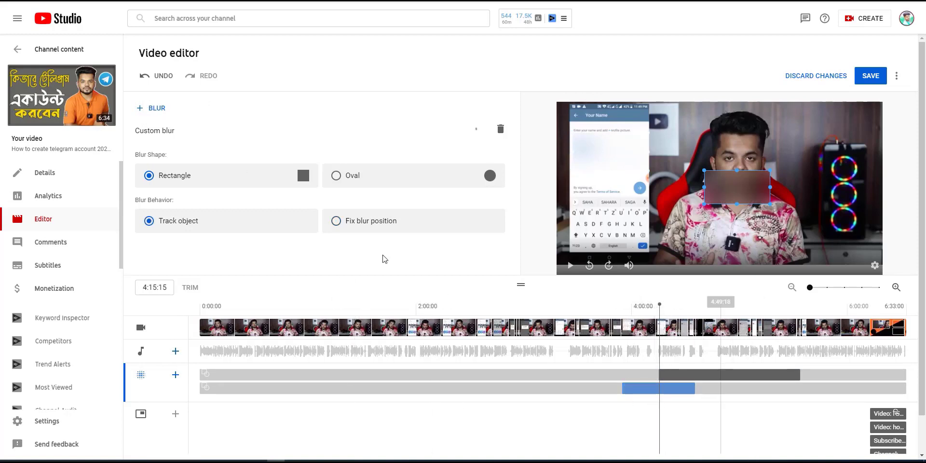
{"action": "left_click", "coordinate": [364, 227]}
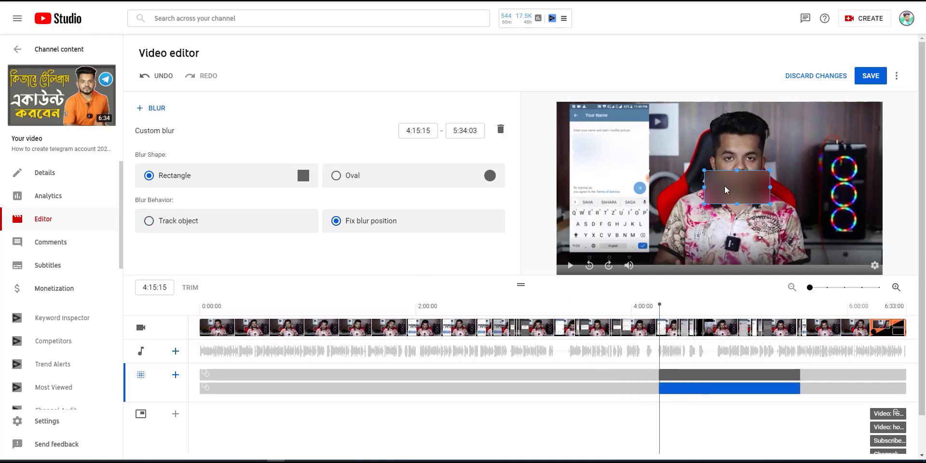
{"action": "left_click_drag", "start_coordinate": [765, 182], "coordinate": [833, 151]}
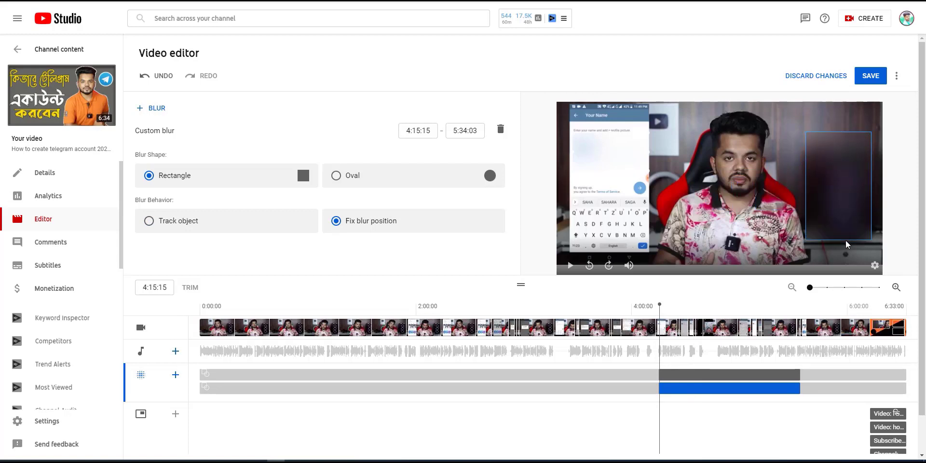
{"action": "left_click_drag", "start_coordinate": [807, 186], "coordinate": [813, 186]}
{"action": "mouse_move", "coordinate": [870, 187]}
{"action": "left_mouse_down"}
{"action": "mouse_move", "coordinate": [859, 188]}
{"action": "mouse_move", "coordinate": [870, 187]}
{"action": "left_mouse_up"}
Preview both blurs by playing the video with the sound muted from about 4:31:24
{"action": "left_click", "coordinate": [744, 409]}
{"action": "mouse_move", "coordinate": [671, 309]}
{"action": "left_mouse_down"}
{"action": "mouse_move", "coordinate": [748, 312]}
{"action": "mouse_move", "coordinate": [688, 308]}
{"action": "left_mouse_up"}
{"action": "left_click_drag", "start_coordinate": [654, 264], "coordinate": [645, 265]}
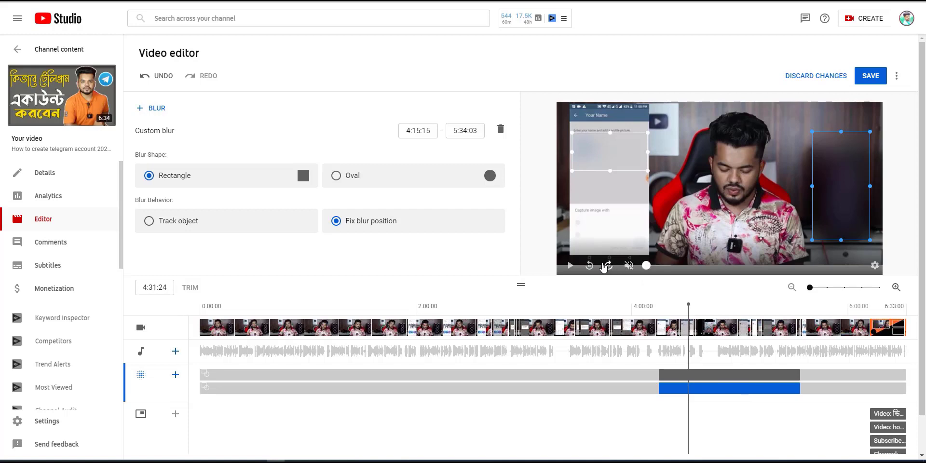
{"action": "left_click", "coordinate": [571, 266]}
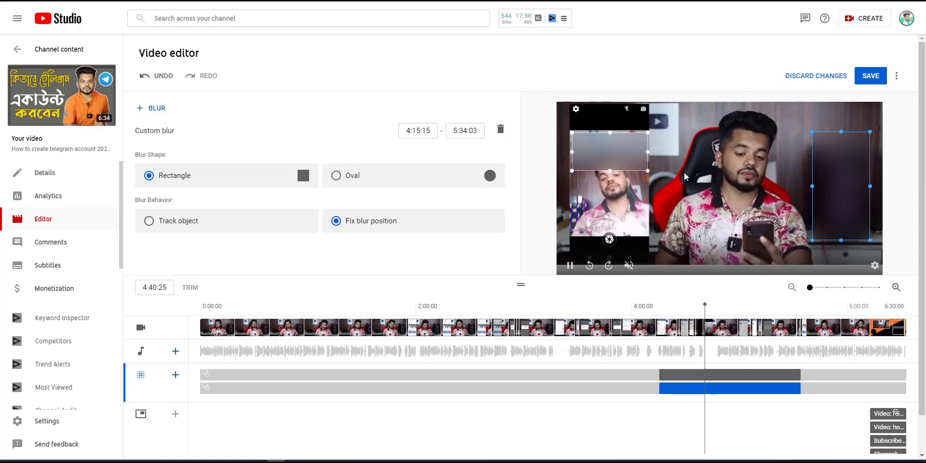
Pause the preview and move the playhead to 4:56:25 to check both blurs there
{"action": "left_click", "coordinate": [570, 266]}
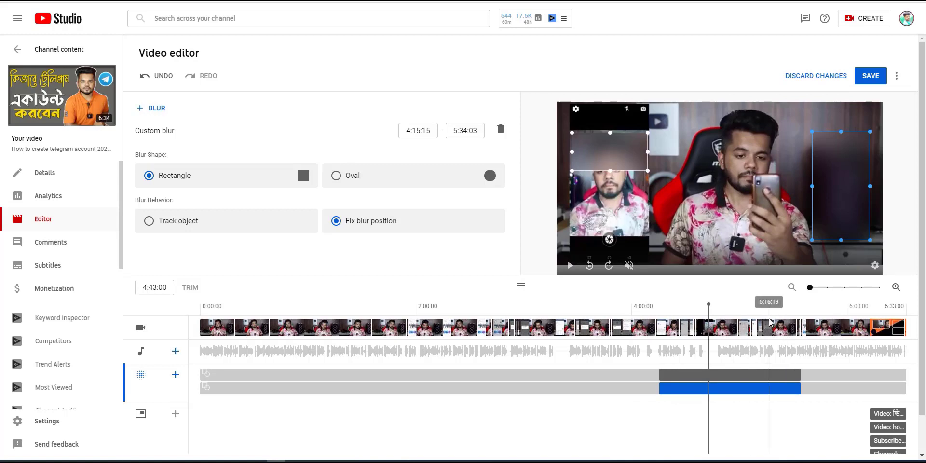
{"action": "left_click_drag", "start_coordinate": [790, 308], "coordinate": [734, 307]}
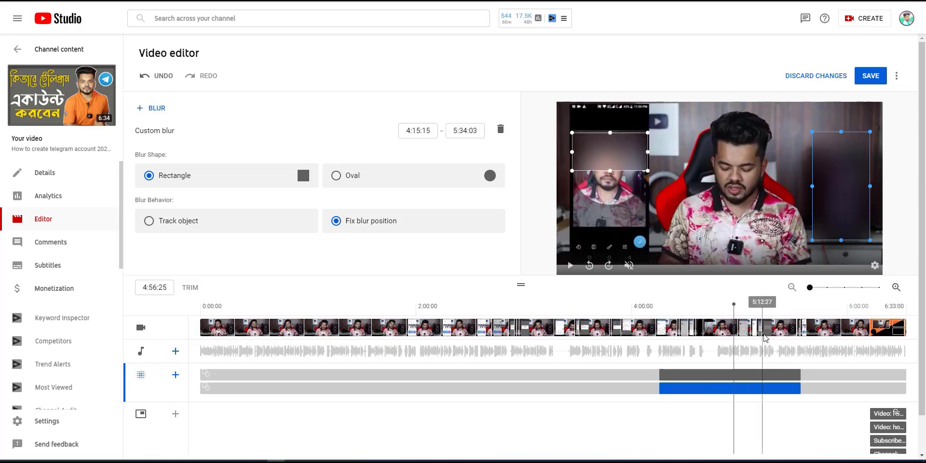
{"action": "left_click_drag", "start_coordinate": [850, 63], "coordinate": [896, 90]}
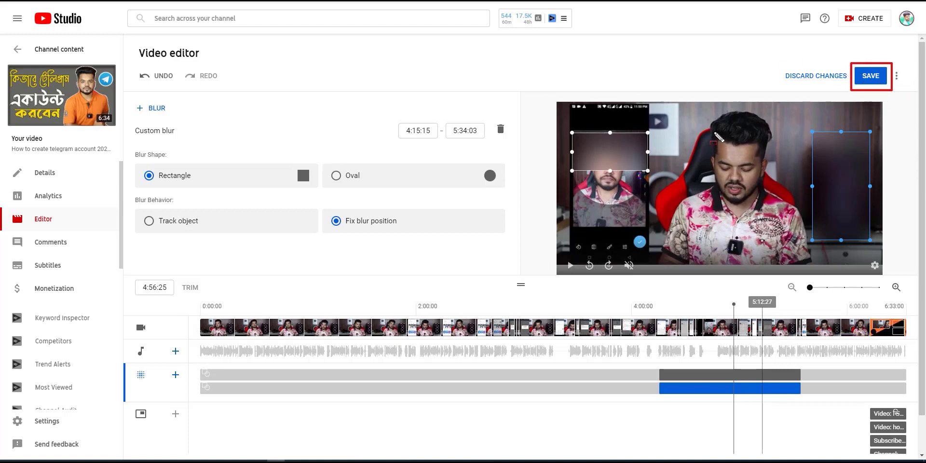
{"action": "key", "text": "Escape"}
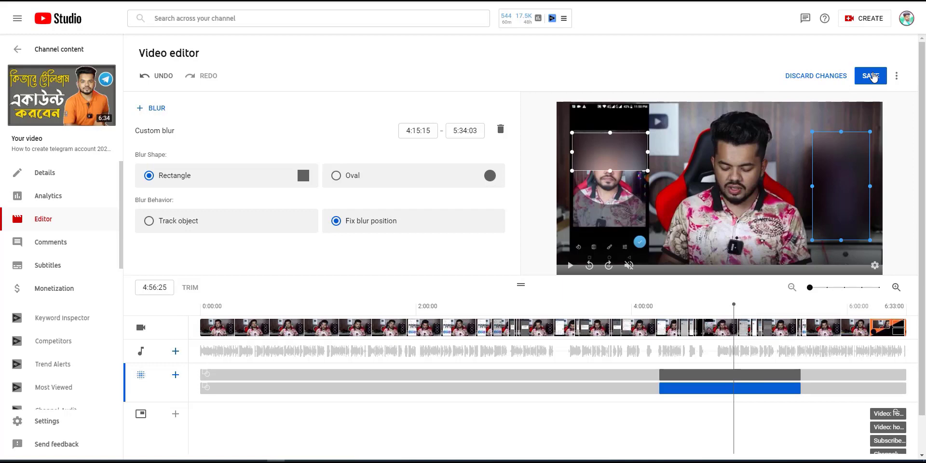
Shorten the computer tower blur to end near 4:56 and the phone screen blur to end at 4:43:03
{"action": "left_click", "coordinate": [762, 378]}
{"action": "left_click_drag", "start_coordinate": [800, 376], "coordinate": [731, 390]}
{"action": "left_click", "coordinate": [795, 389]}
{"action": "left_click", "coordinate": [793, 377]}
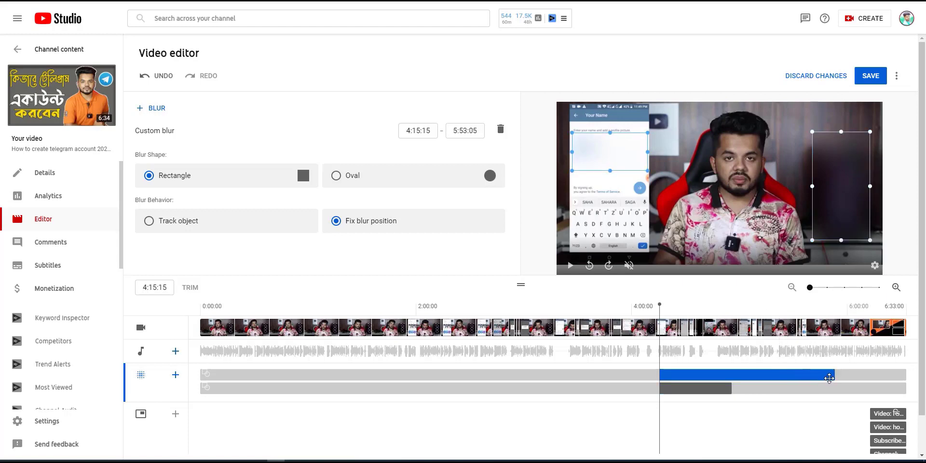
{"action": "left_click_drag", "start_coordinate": [834, 375], "coordinate": [709, 375]}
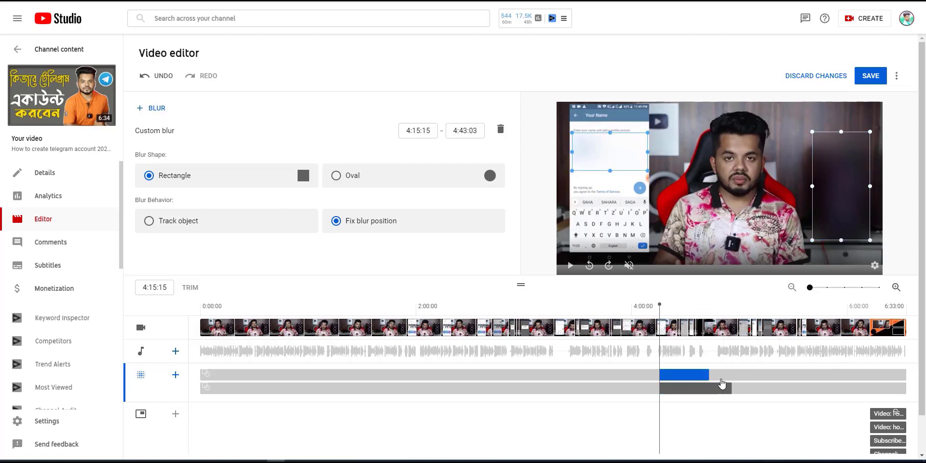